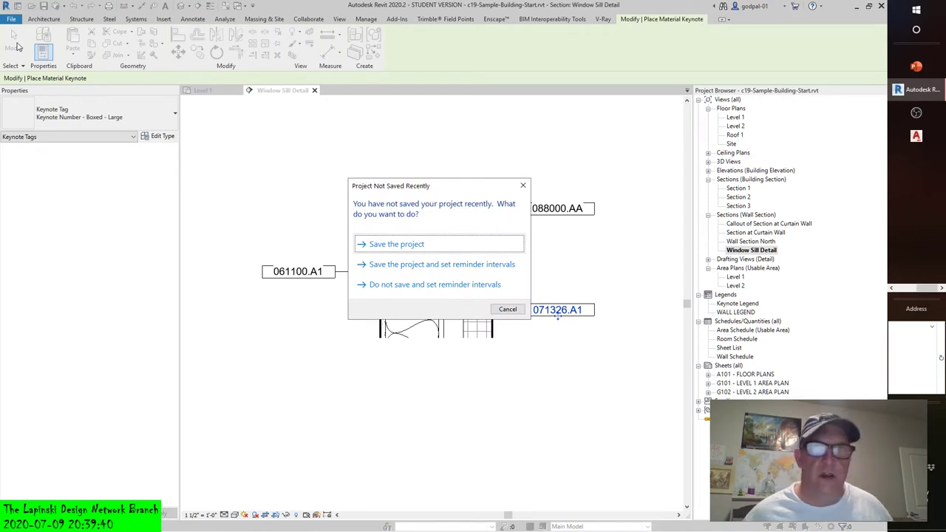
Dismiss the save reminder without saving and create a new keynote legend under its default name
click(507, 309)
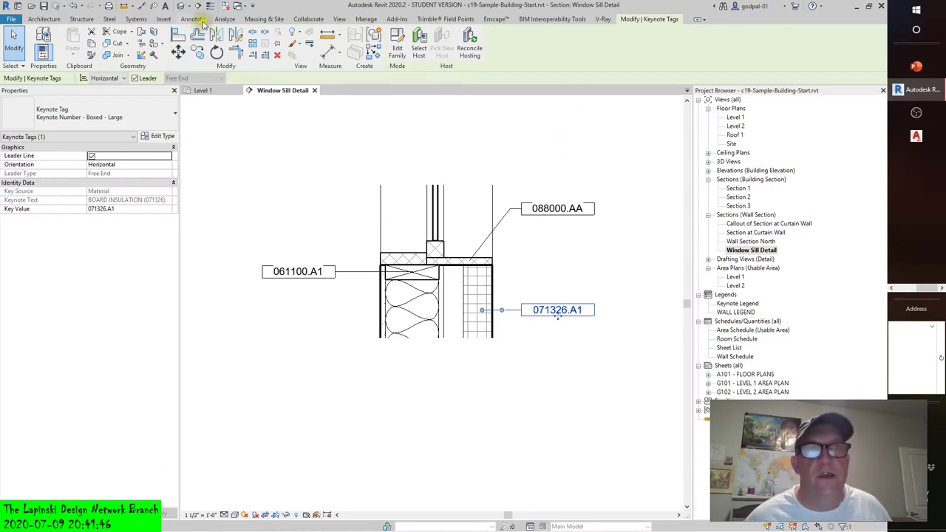
click(338, 19)
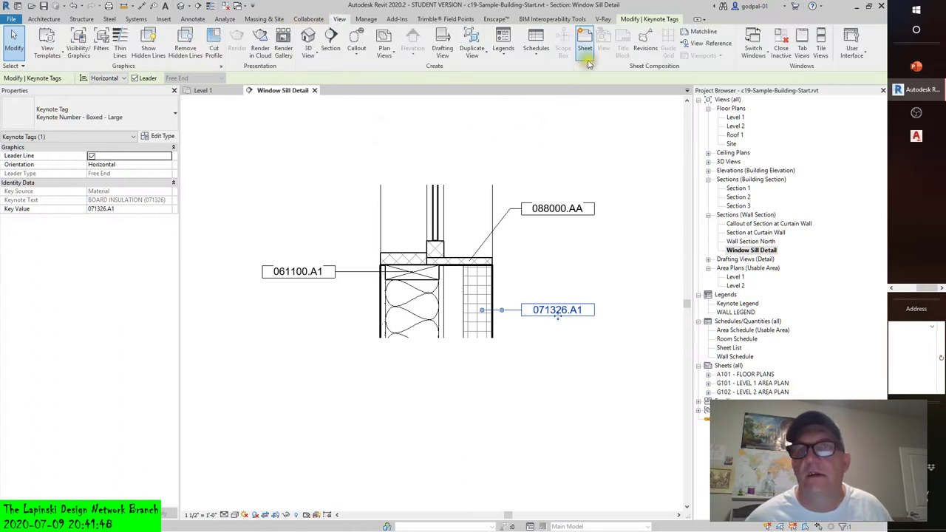
click(504, 53)
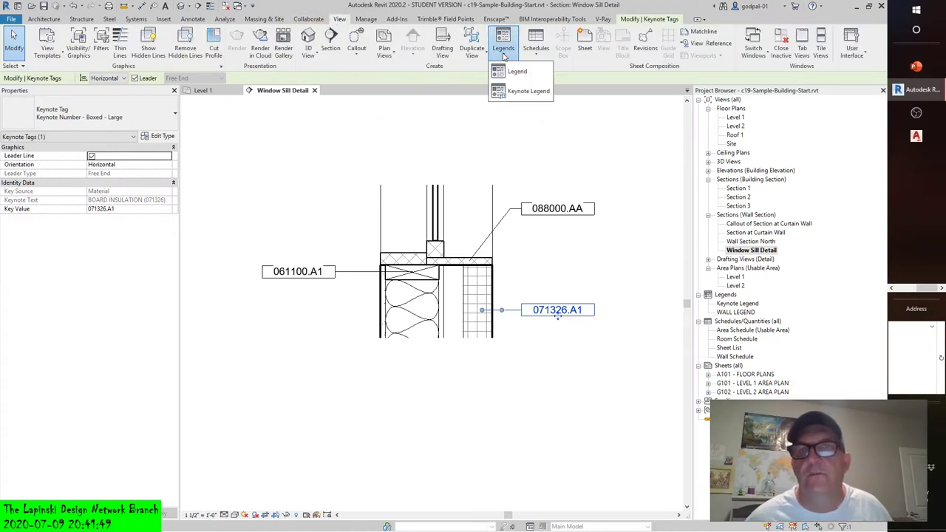
click(526, 91)
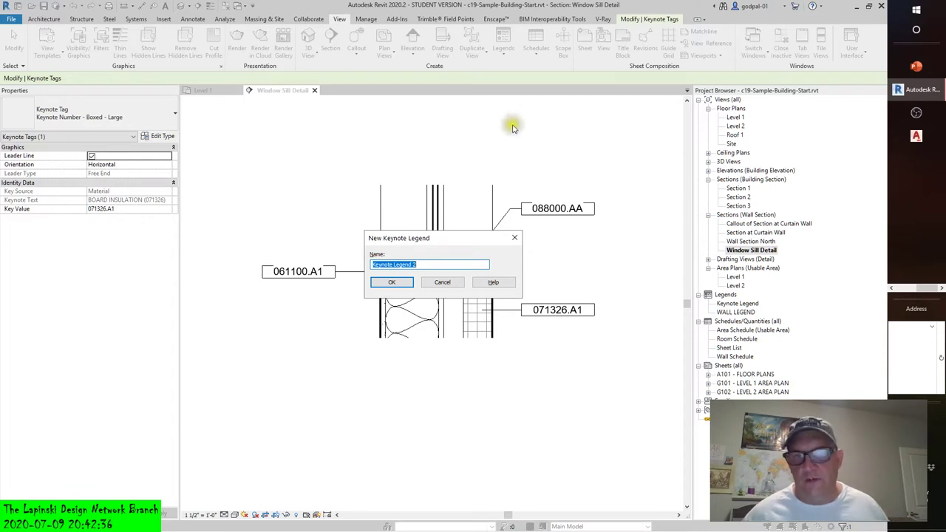
click(393, 283)
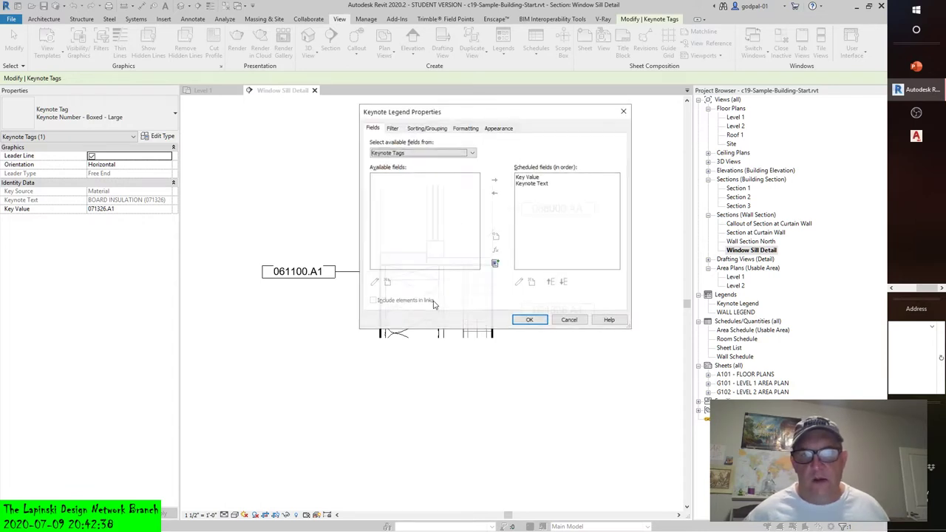
Examine the Project Information fields available for the new keynote legend
drag(435, 114, 402, 138)
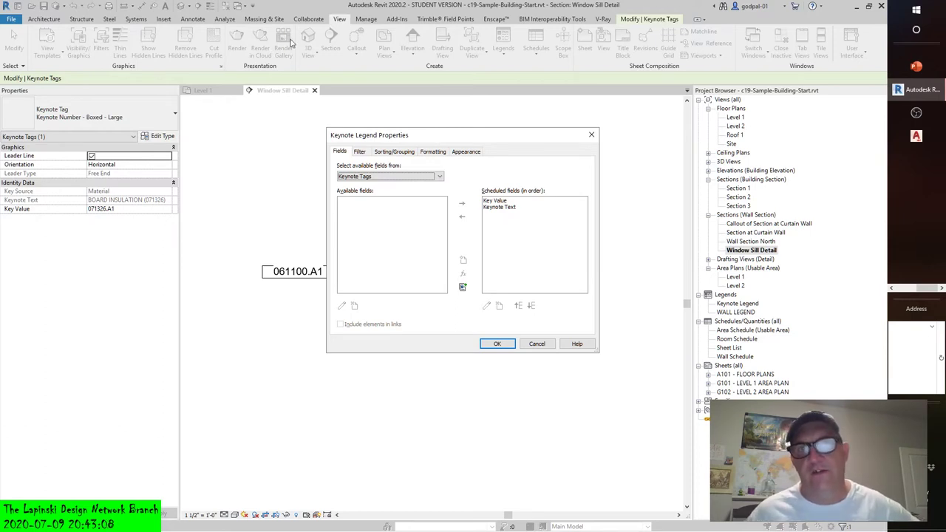
click(436, 176)
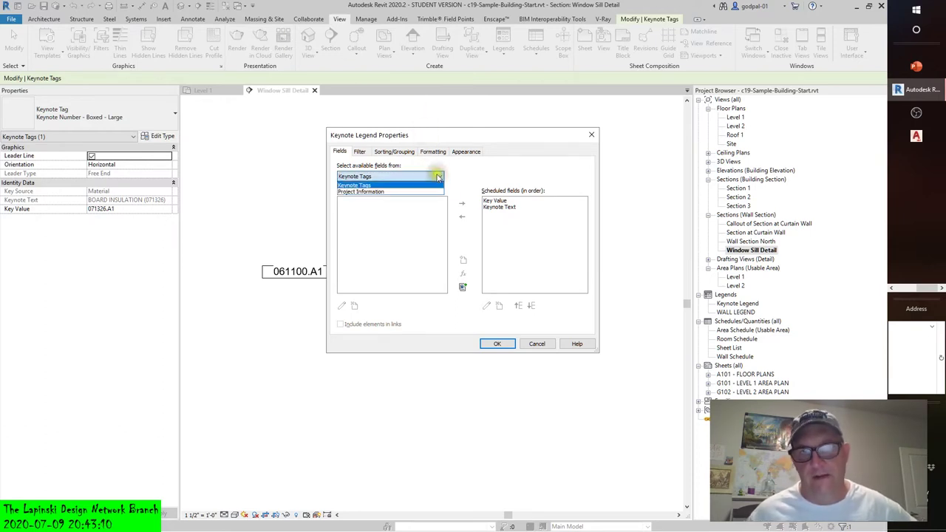
click(364, 192)
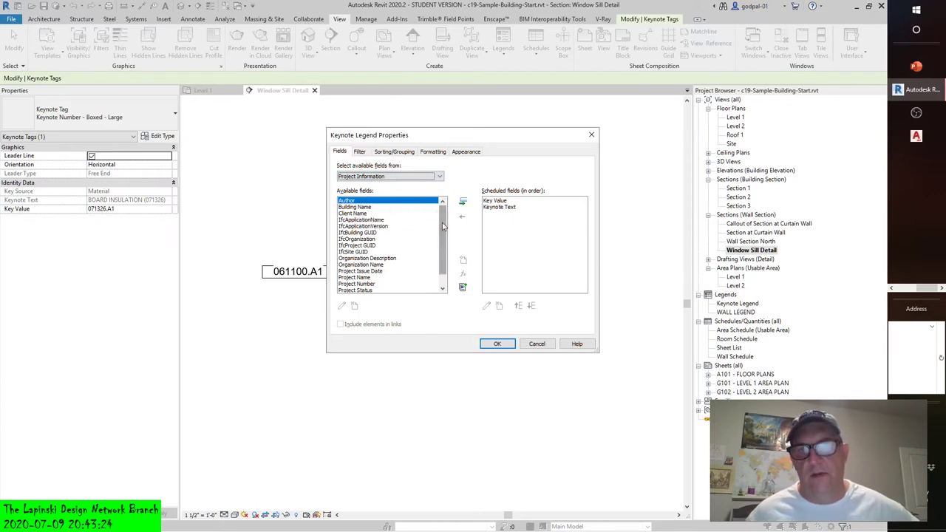
drag(444, 224, 445, 239)
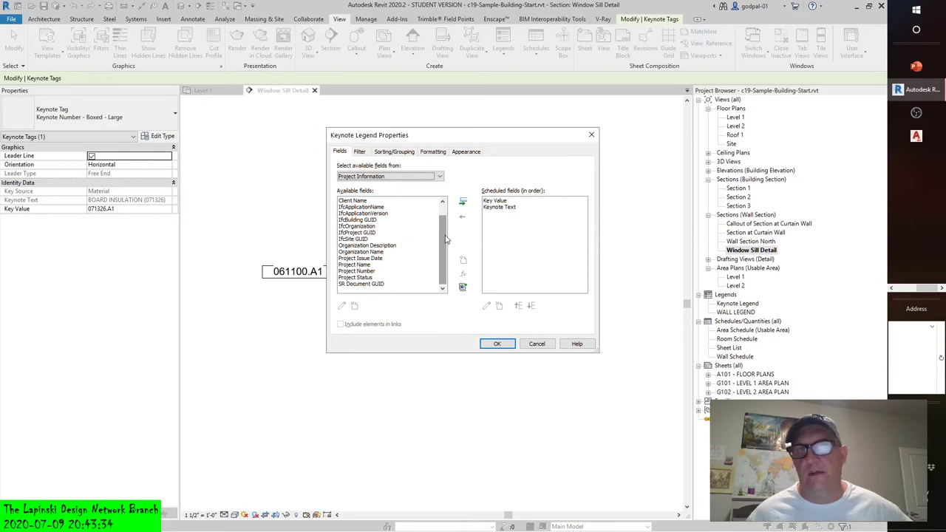
drag(446, 238, 445, 219)
click(343, 201)
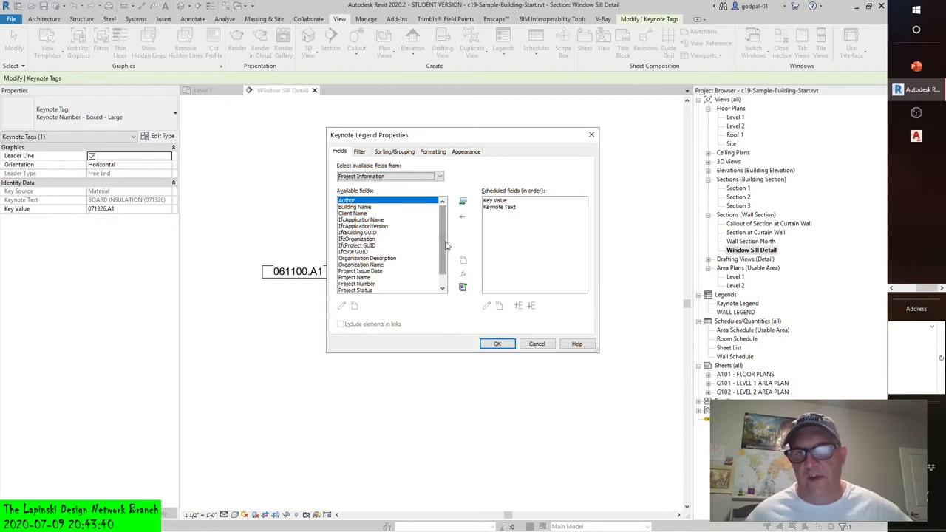
scroll(444, 243, down, 1)
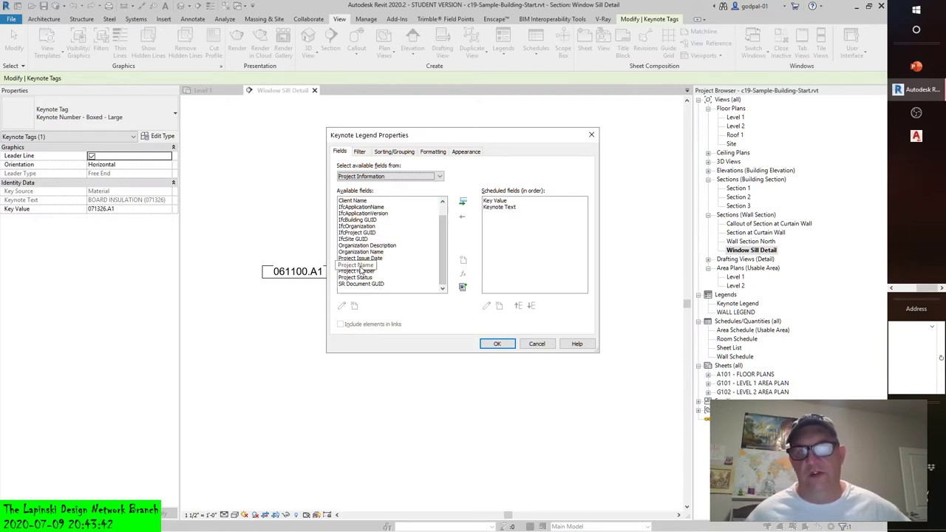
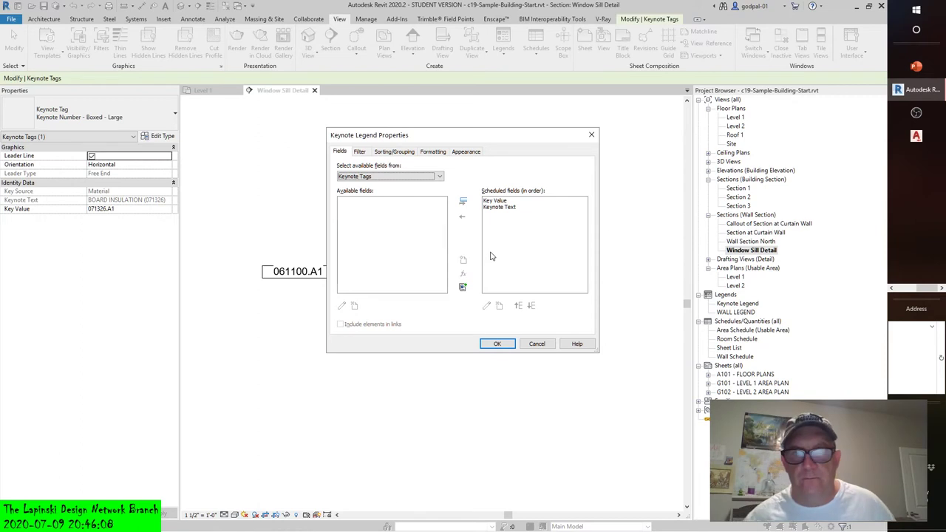
Generate the legend with the Key Value and Keynote Text fields and widen its Keynote Text column to fit the entries
click(495, 344)
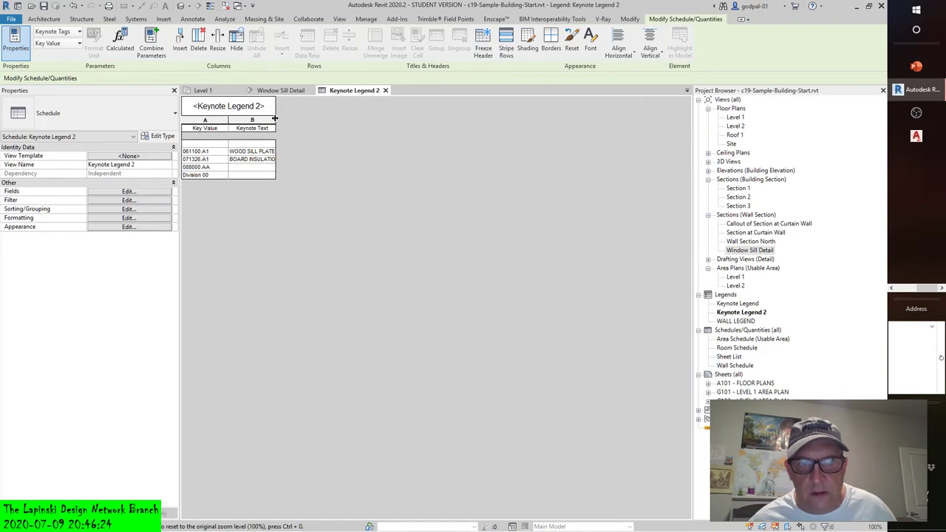
drag(275, 119, 312, 120)
click(211, 176)
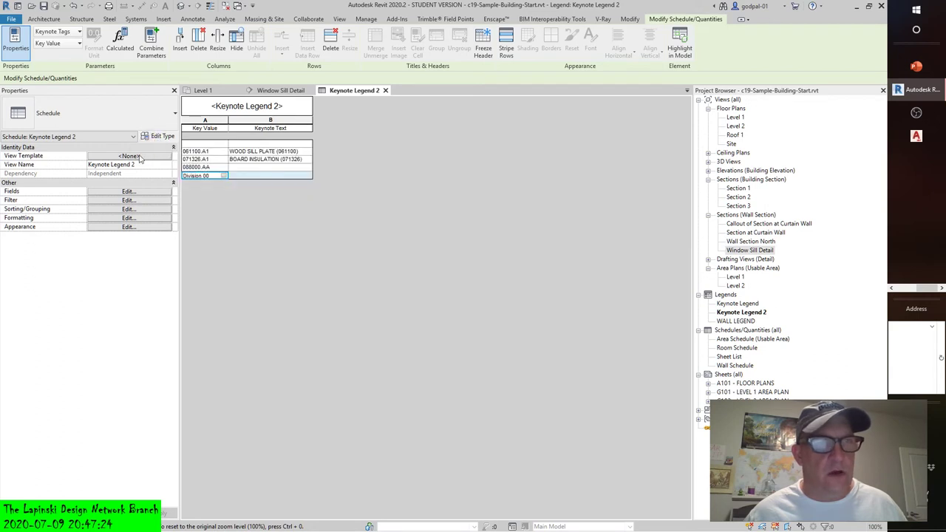
Review the keynote legend's filter, sorting, formatting and appearance settings, and discard any changes
click(127, 200)
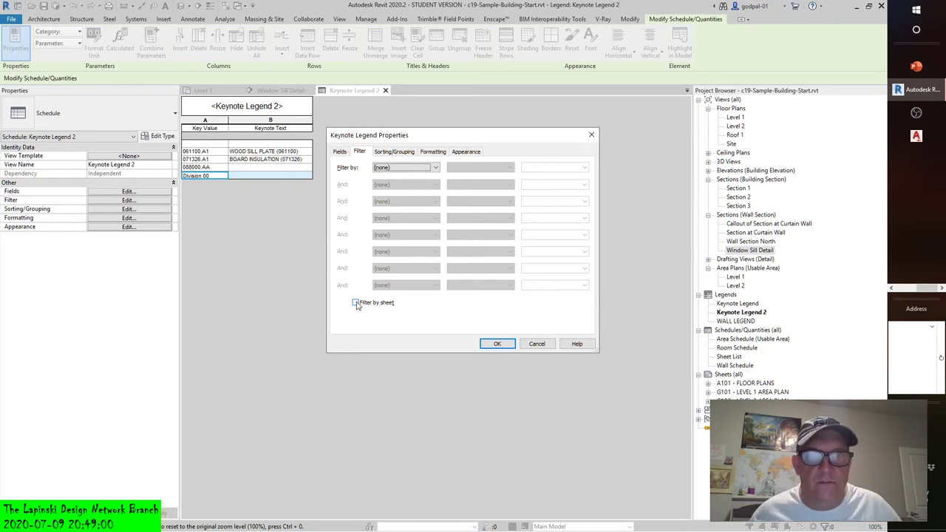
click(390, 153)
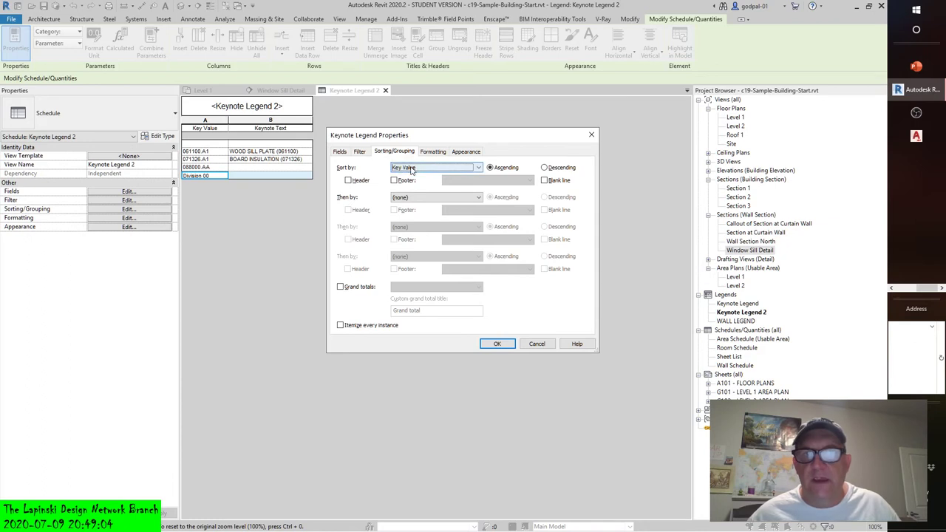
click(491, 168)
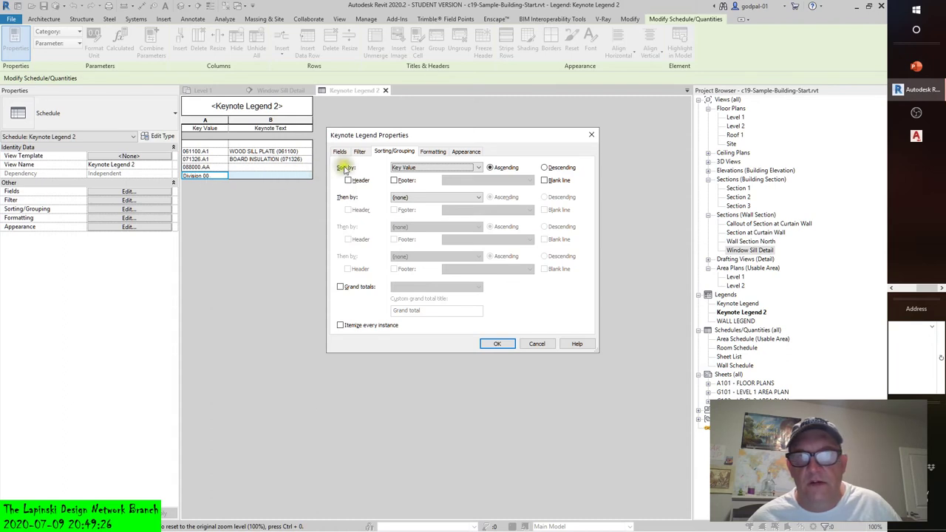
click(433, 153)
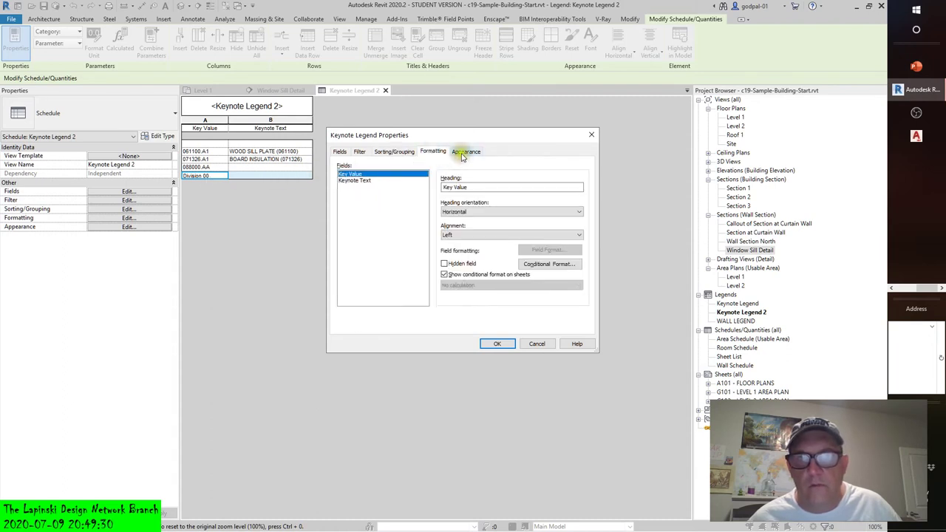
click(464, 153)
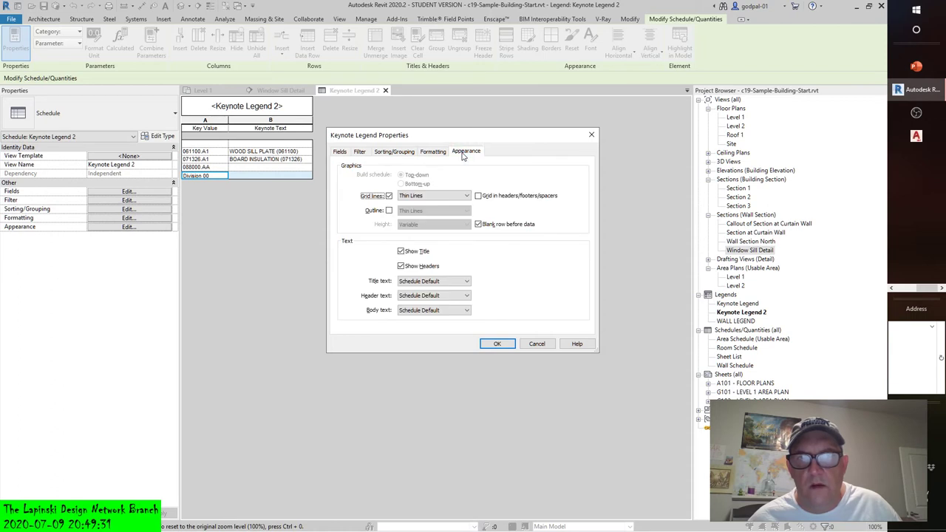
click(540, 345)
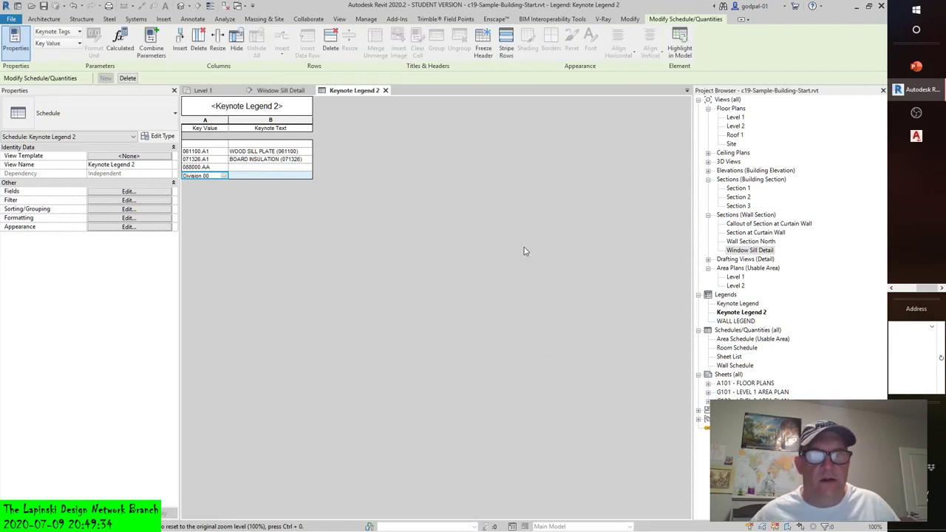
Browse the available keynotes for the Division 00 row, expanding Division 03 Concrete, and cancel the selection
click(224, 177)
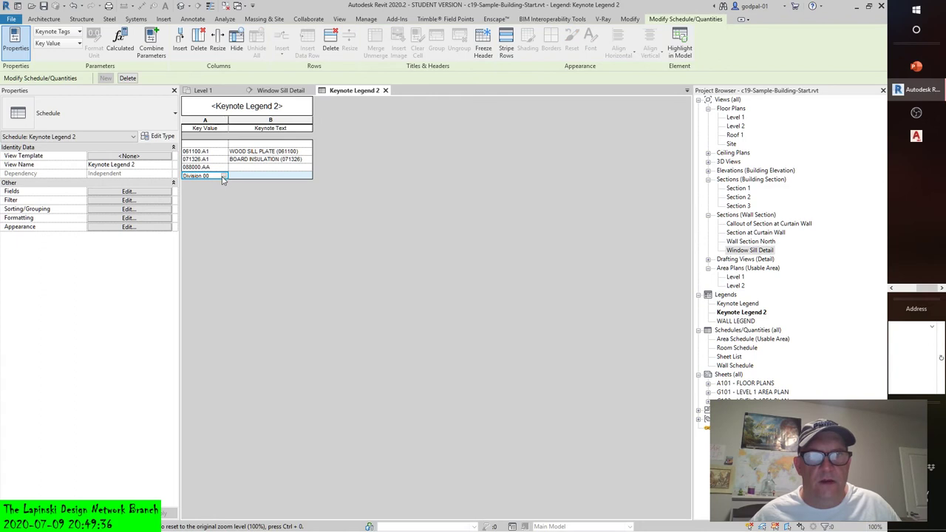
click(224, 177)
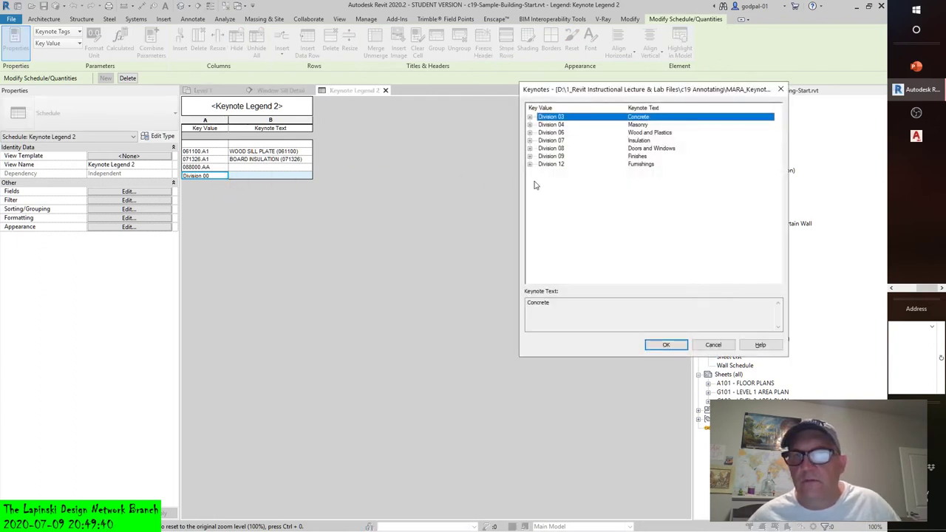
click(530, 118)
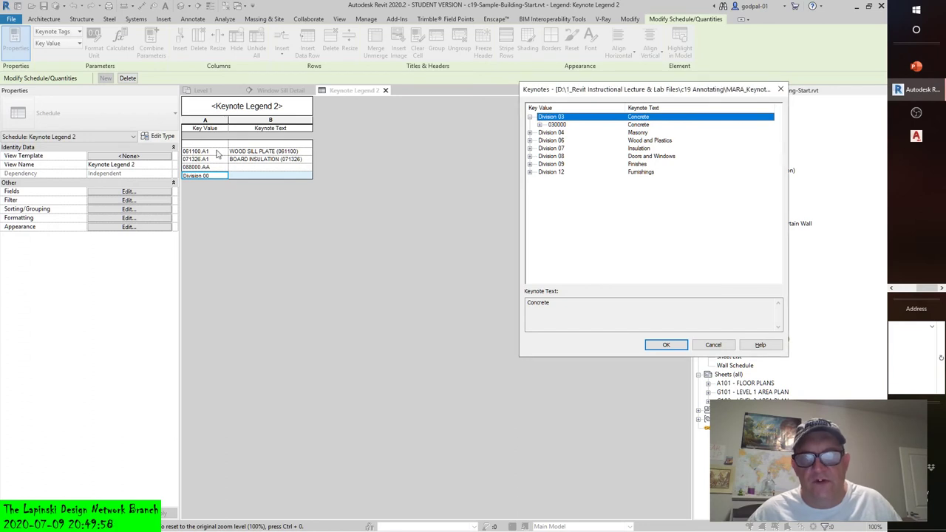
click(714, 346)
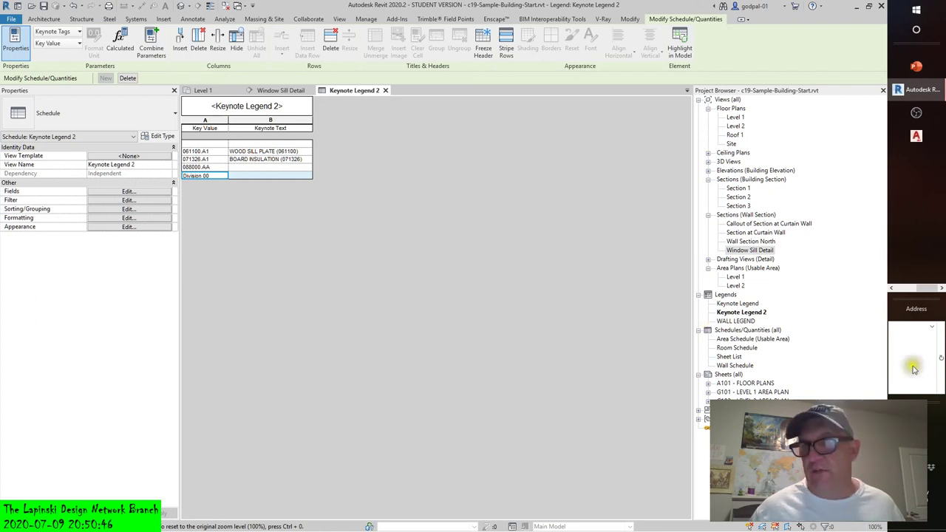
Open the existing Keynote Legend and compare it with Keynote Legend 2
click(726, 295)
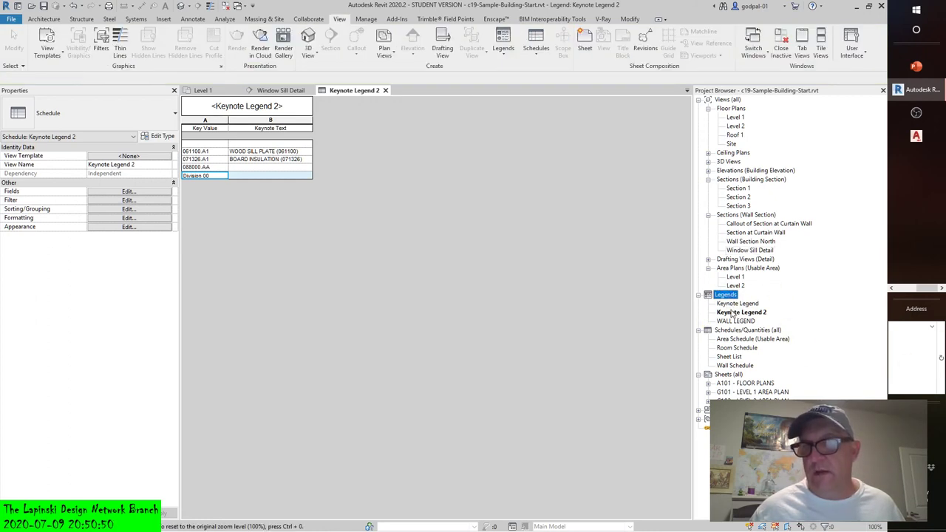
click(732, 303)
double_click(731, 304)
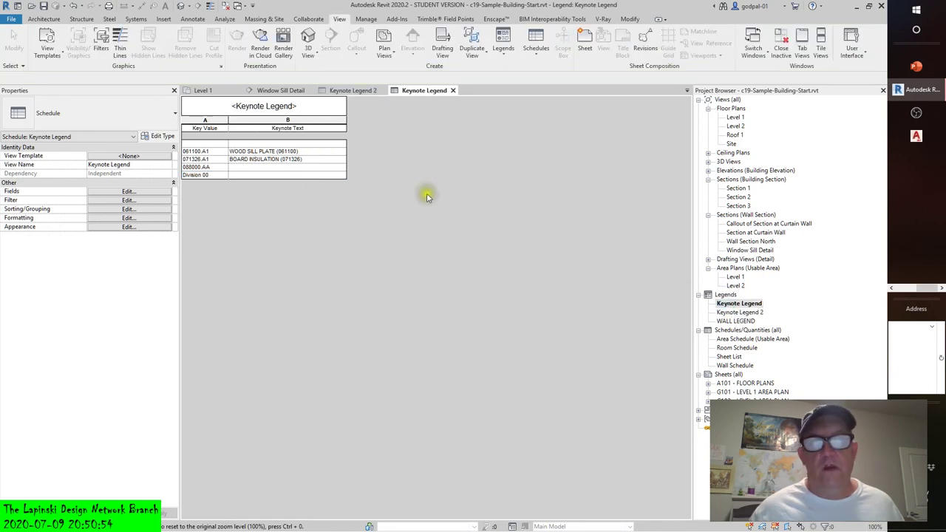
click(362, 91)
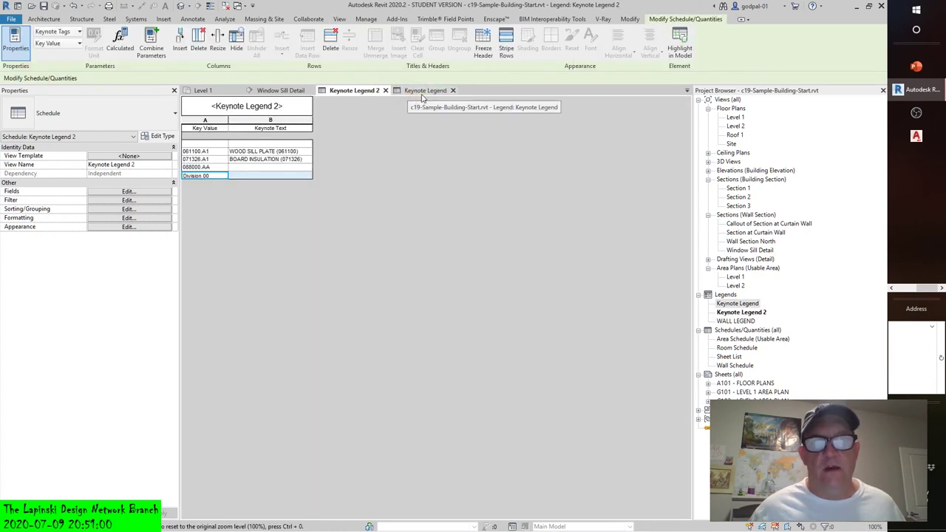
click(424, 92)
click(362, 90)
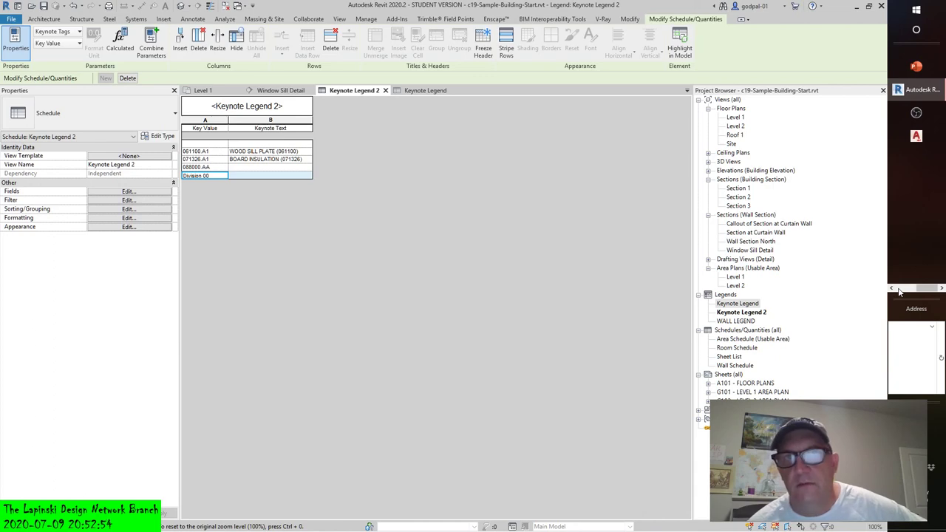
click(917, 251)
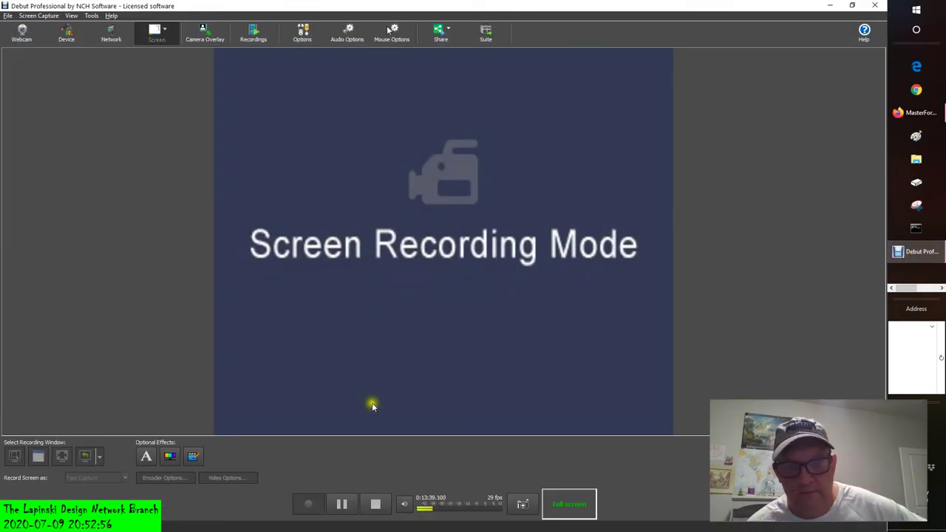